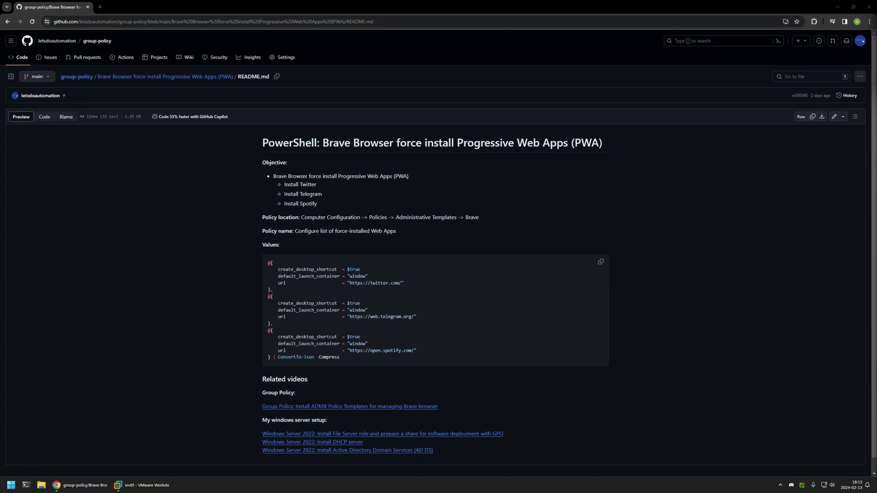
Highlight the README's related video links, including the server setup and ADMX templates videos
left_click_drag(458, 456, 340, 385)
left_click(375, 375)
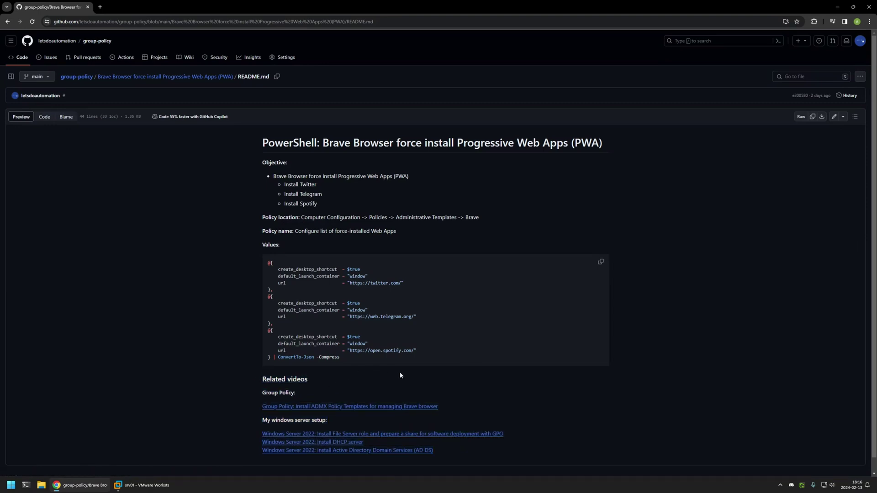
left_click_drag(443, 453, 221, 419)
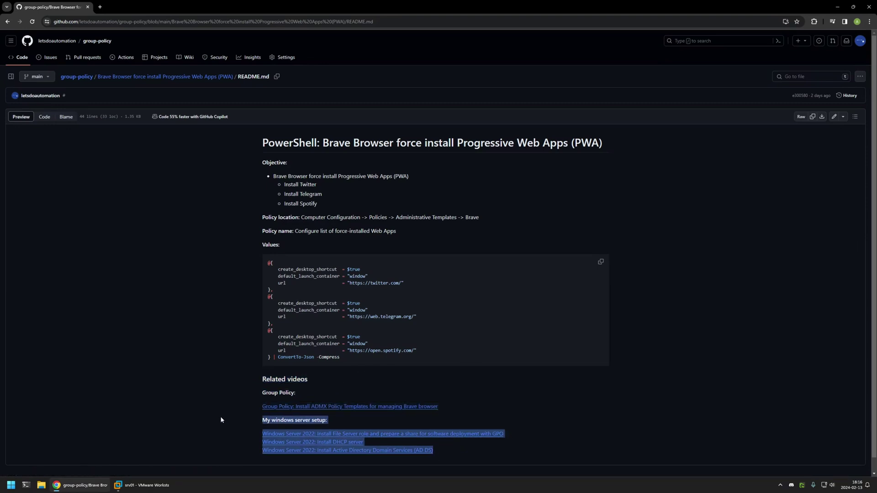
left_click(344, 424)
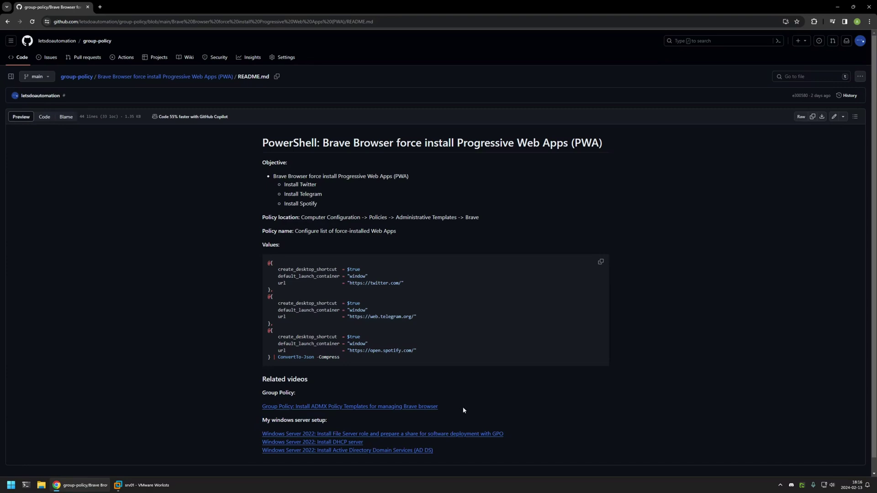
left_click_drag(463, 411, 262, 392)
left_click(346, 390)
Highlight the objective and its three apps: Twitter, Telegram and Spotify
left_click_drag(360, 204, 257, 180)
left_click(309, 177)
double_click(315, 185)
double_click(316, 194)
left_click_drag(320, 203, 301, 203)
left_click(321, 205)
Highlight the policy location, the policy name and the PowerShell values snippet
left_click_drag(484, 221, 300, 219)
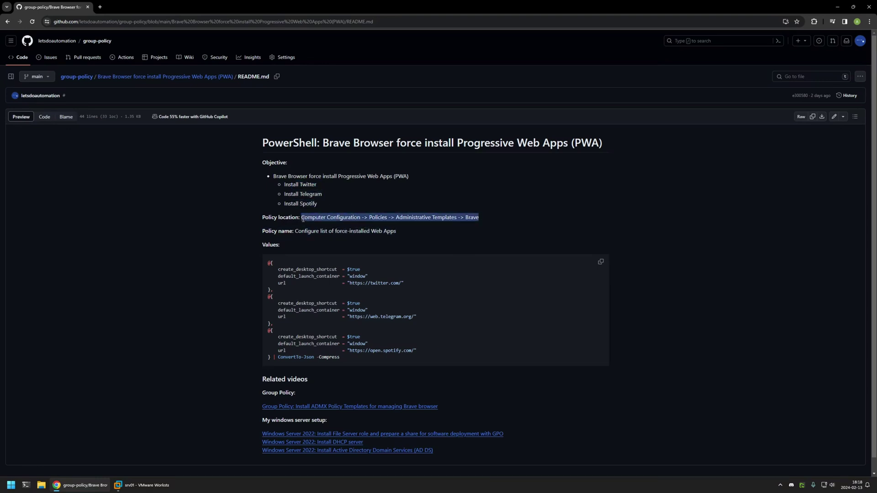
left_click(396, 233)
left_click_drag(397, 232, 295, 231)
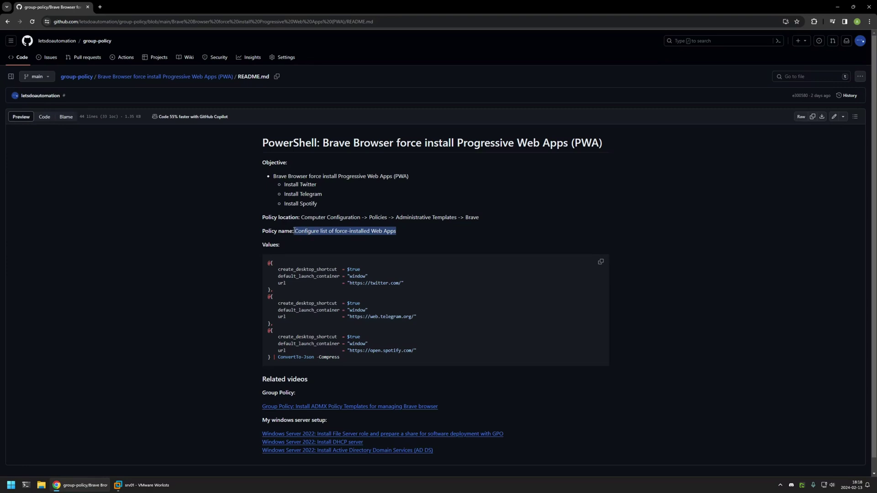
left_click(295, 231)
left_click_drag(347, 358, 260, 262)
left_click(346, 358)
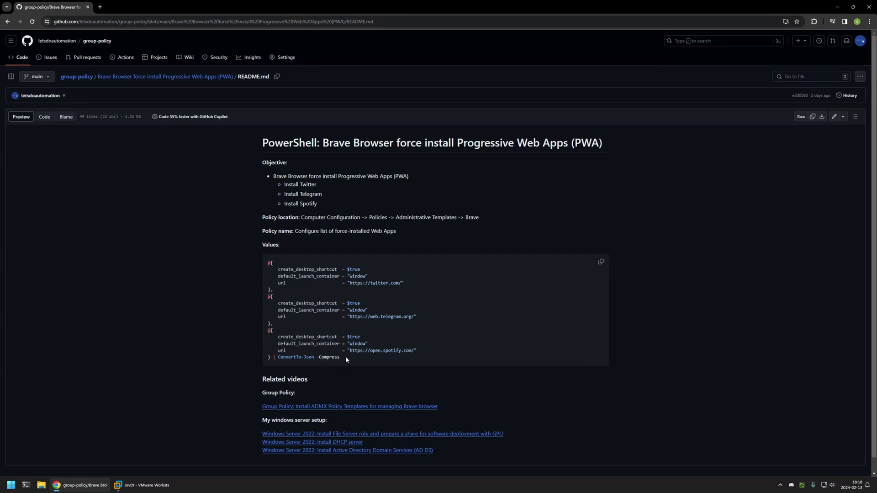
On the server, launch Group Policy Management from Tools and create a new GPO named 'brave settings'
left_click(142, 485)
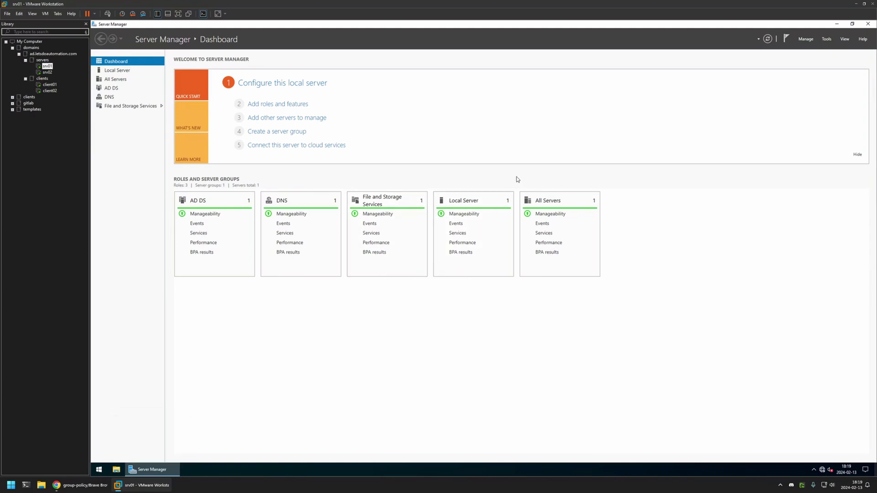
left_click(825, 39)
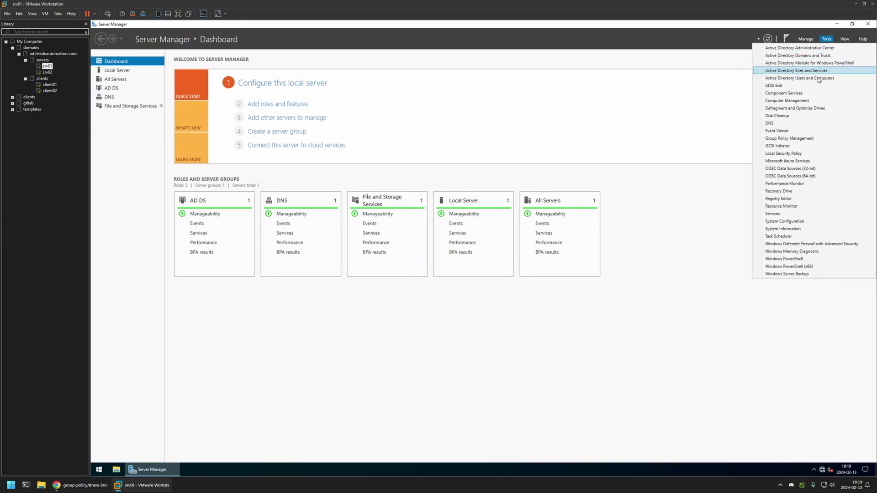
left_click(811, 138)
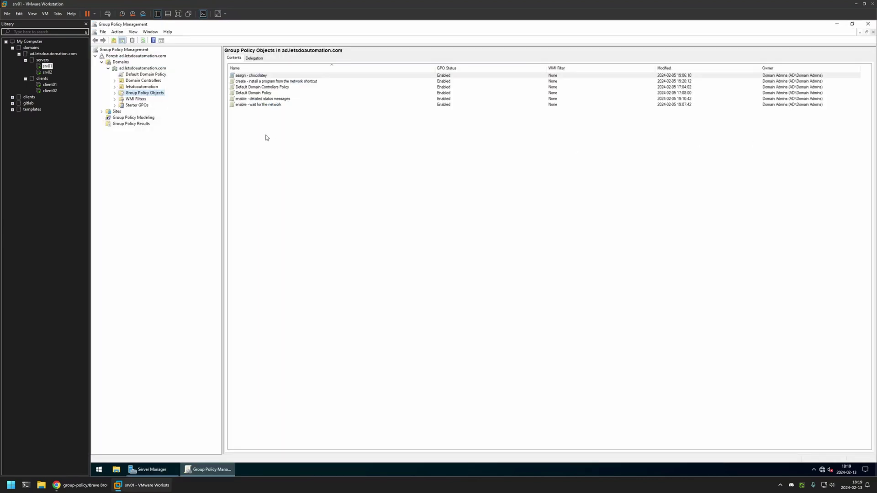
right_click(160, 94)
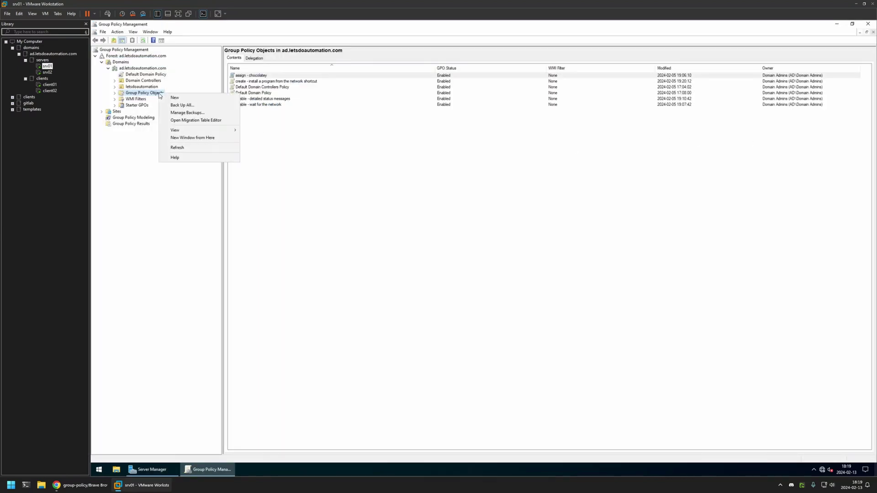
left_click(170, 97)
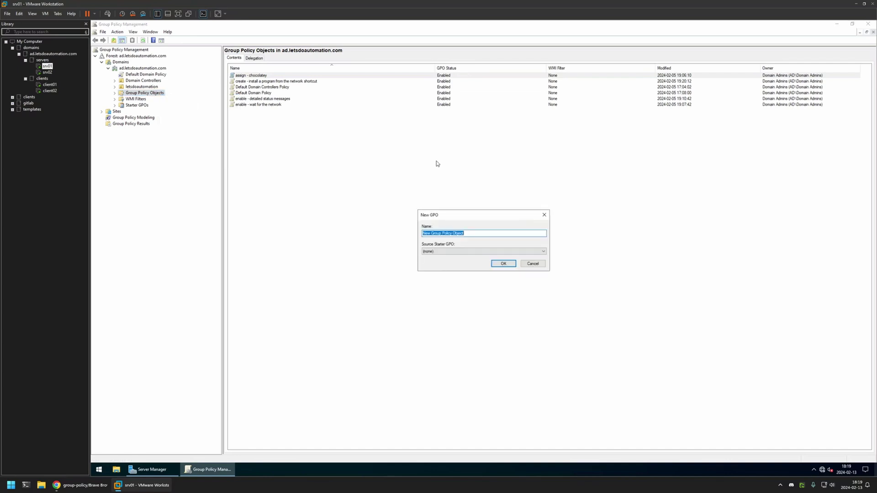
type("brave settings")
left_click(501, 261)
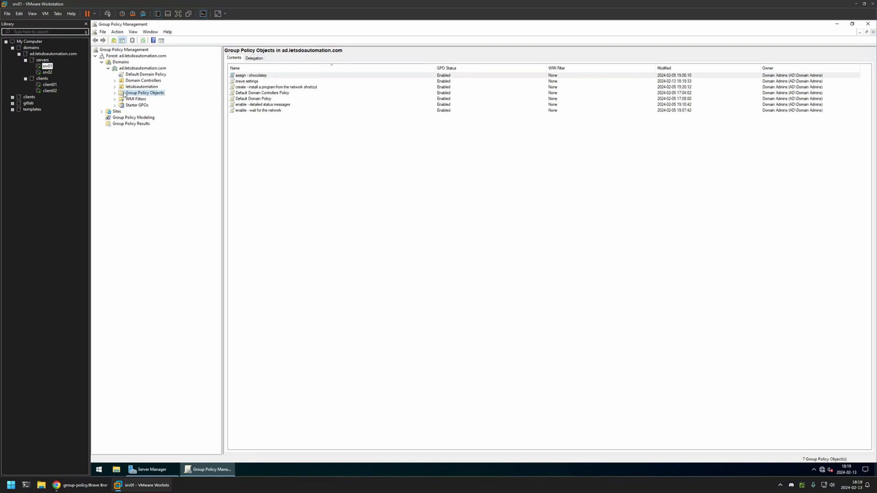
Open the brave settings GPO in Group Policy Management Editor and widen its tree pane
left_click(116, 93)
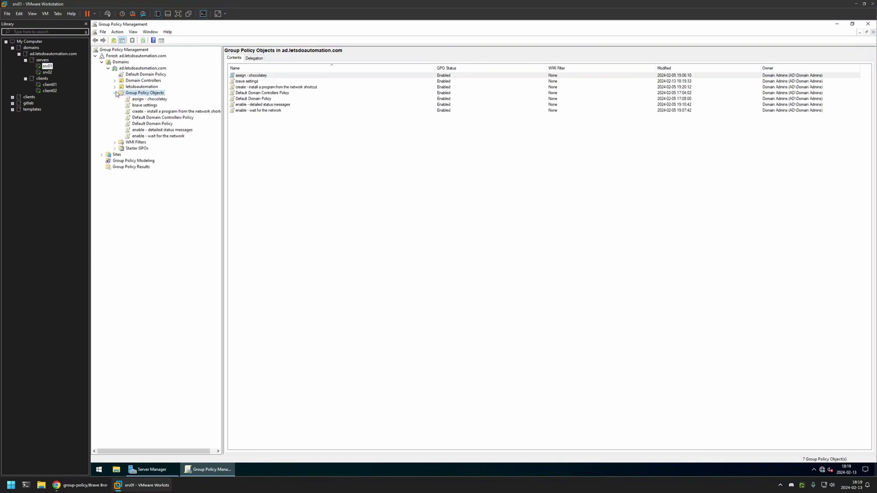
left_click(145, 105)
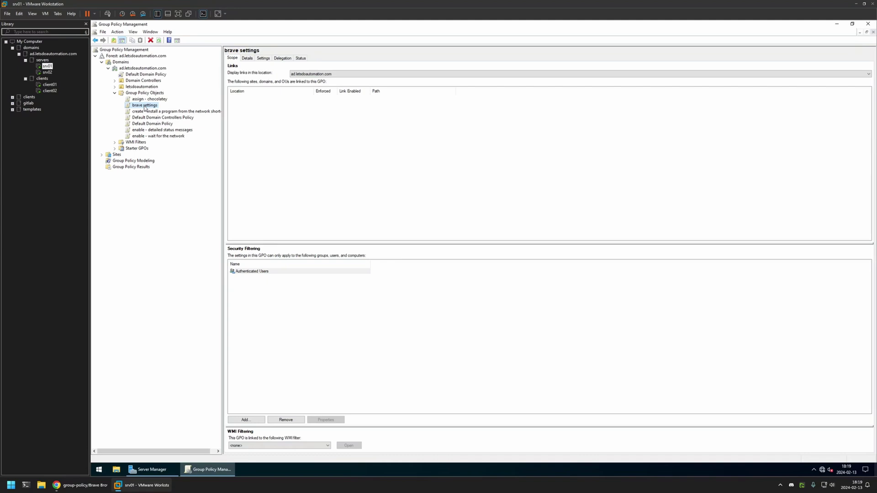
right_click(144, 107)
left_click(158, 112)
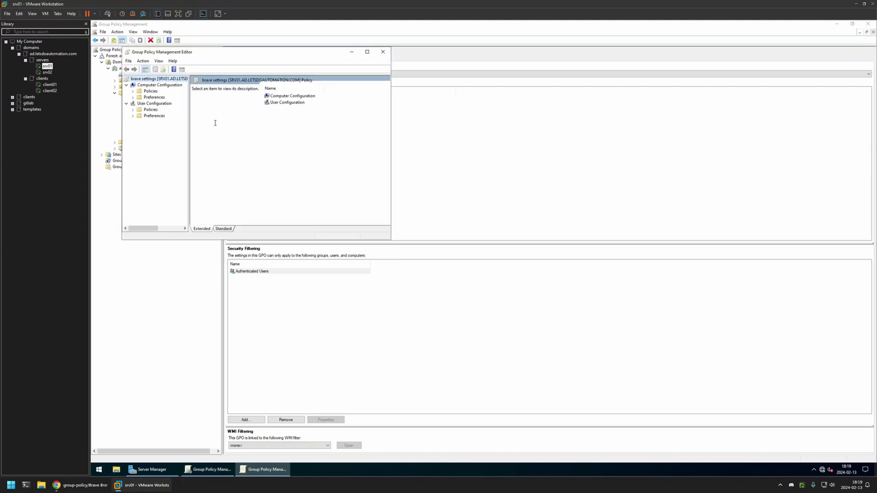
left_click_drag(226, 54, 394, 103)
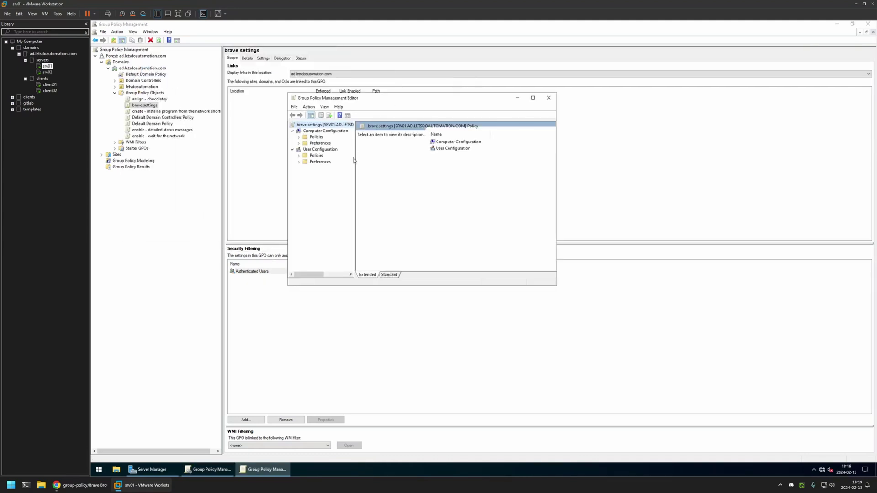
left_click_drag(356, 156, 432, 157)
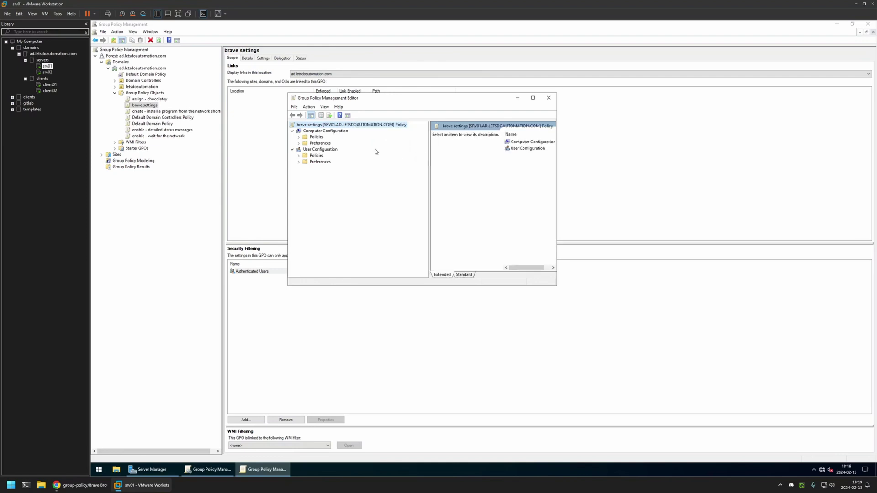
Go to Computer Configuration > Policies > Administrative Templates > Brave and list its settings
left_click(325, 131)
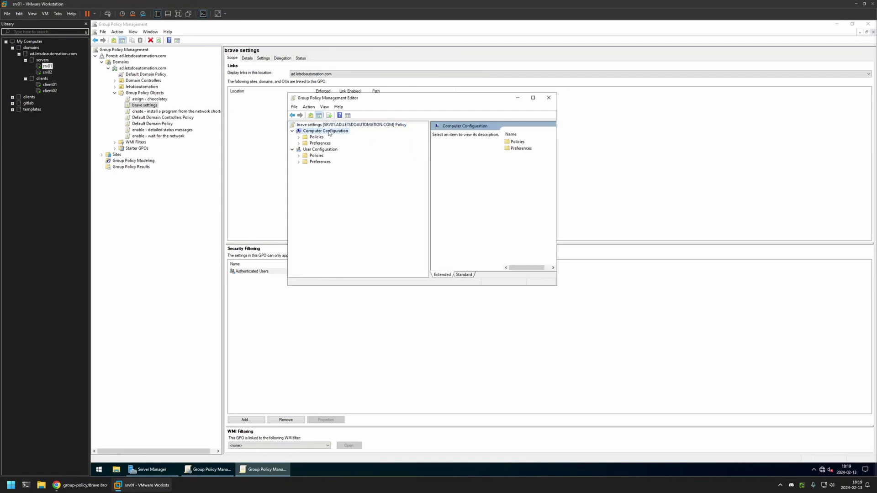
left_click(299, 137)
left_click(305, 155)
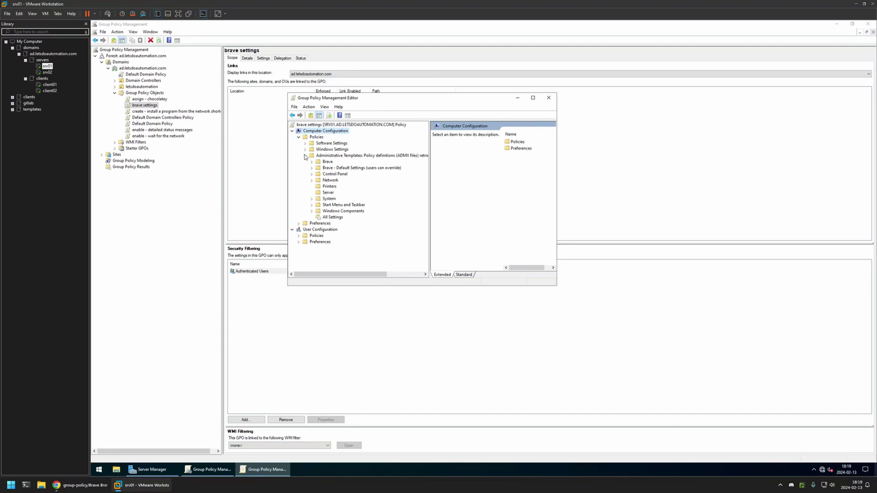
left_click(312, 162)
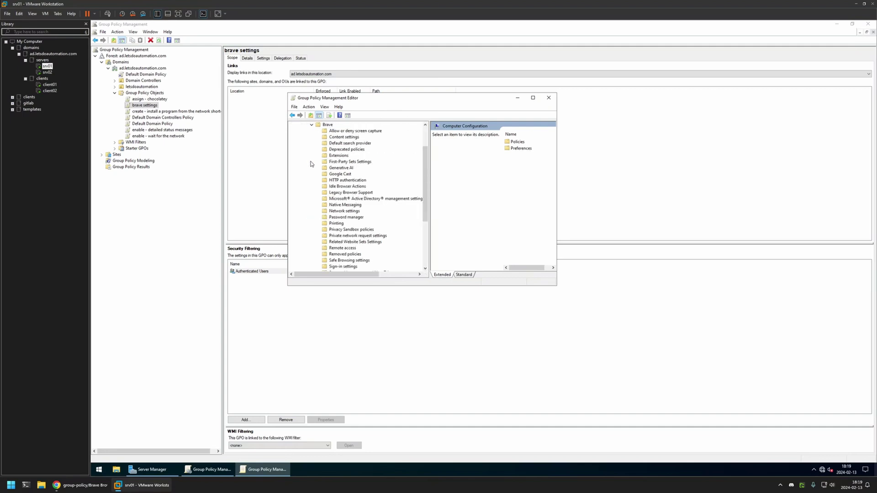
left_click(325, 125)
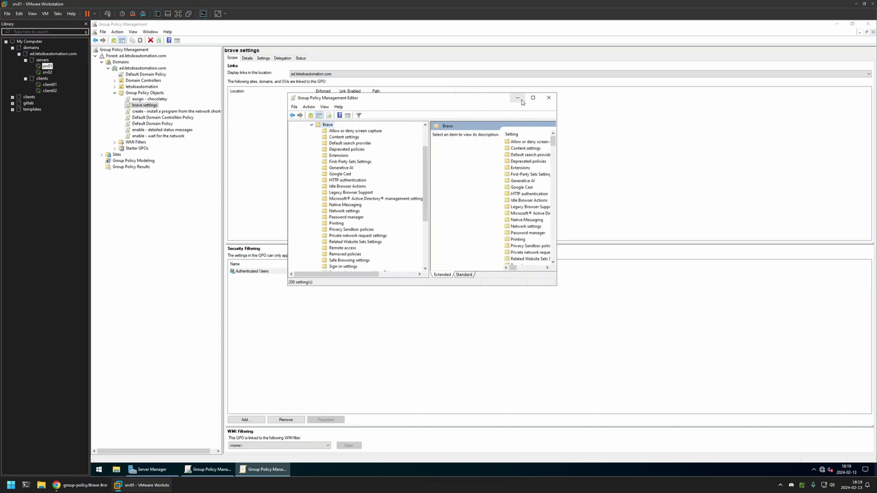
left_click(533, 97)
scroll(519, 143, "down", 20)
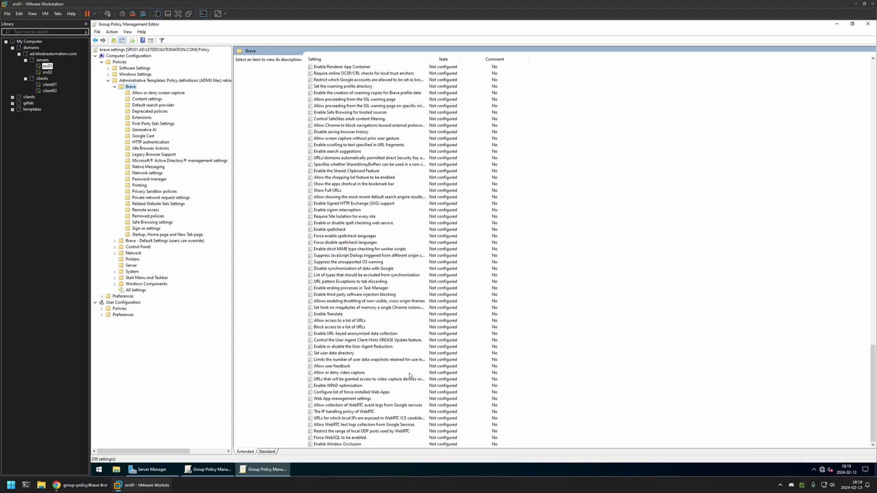
Open the Configure list of force-installed Web Apps policy and set it to Enabled
left_click(368, 393)
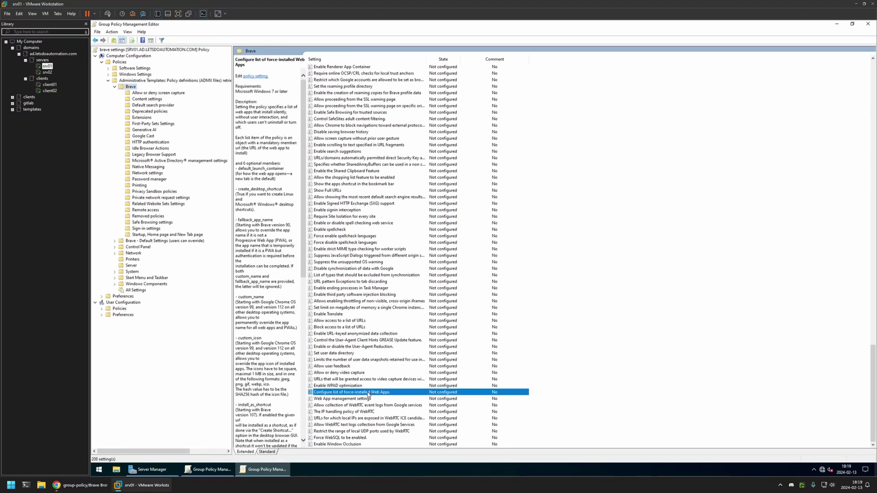
double_click(385, 394)
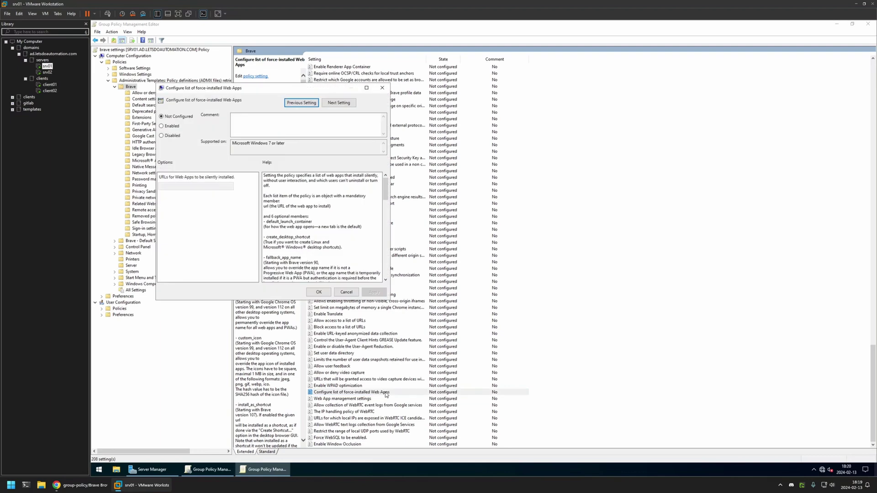
left_click_drag(203, 88, 448, 108)
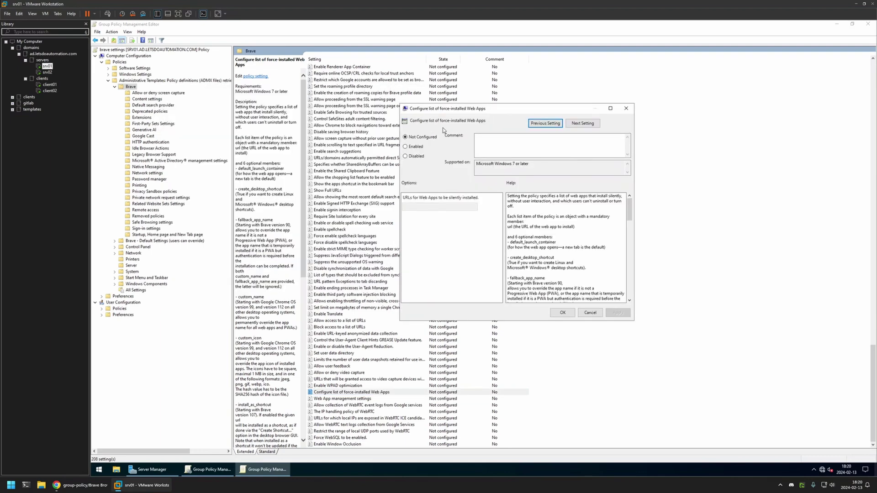
left_click(414, 146)
left_click(438, 206)
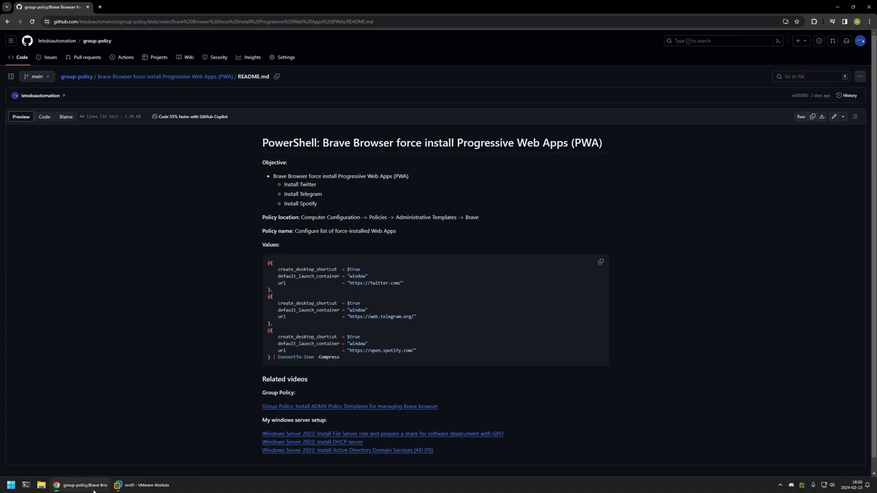
Back in the README, review the values code block and its ConvertTo-Json -Compress command
left_click(80, 486)
left_click_drag(363, 360, 255, 265)
left_click(312, 272)
left_click_drag(433, 349, 257, 257)
left_click(257, 256)
left_click_drag(357, 357, 278, 357)
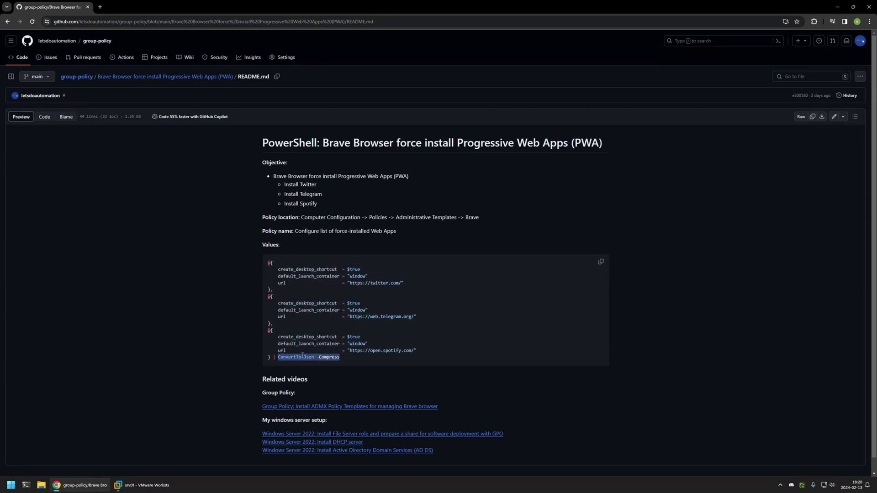
left_click(346, 358)
Note the create_desktop_shortcut option, copy the PowerShell values block and return to the server VM
mouse_move(275, 269)
left_mouse_down()
mouse_move(344, 270)
mouse_move(276, 284)
left_mouse_up()
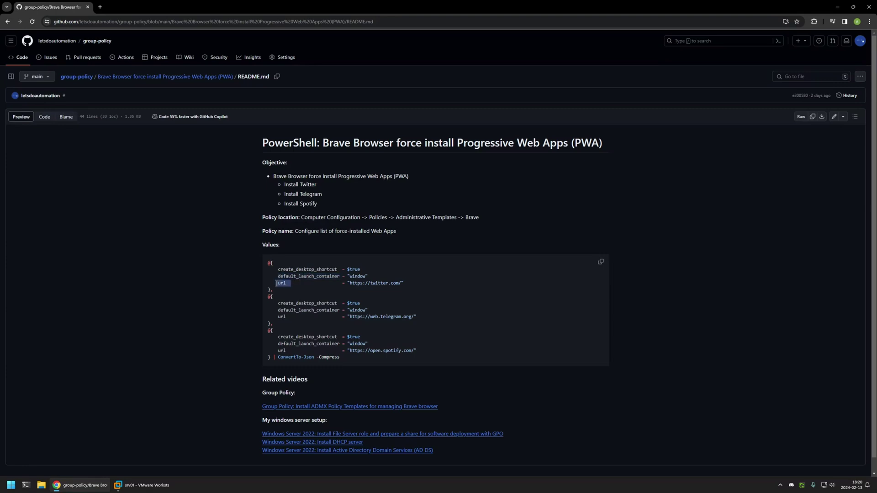
left_click(414, 283)
left_click(600, 262)
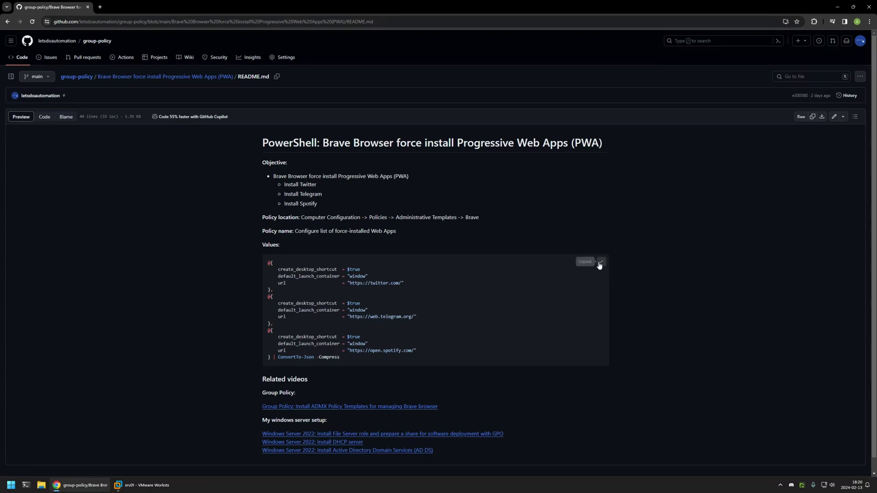
left_click(143, 486)
In Windows PowerShell, run the pasted ConvertTo-Json command and copy the compressed JSON output
left_click(100, 470)
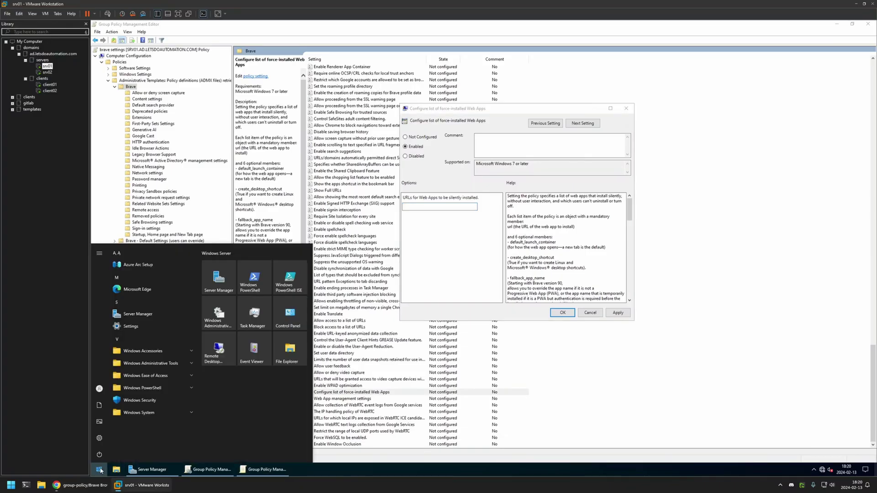
type("powershell")
left_click(164, 284)
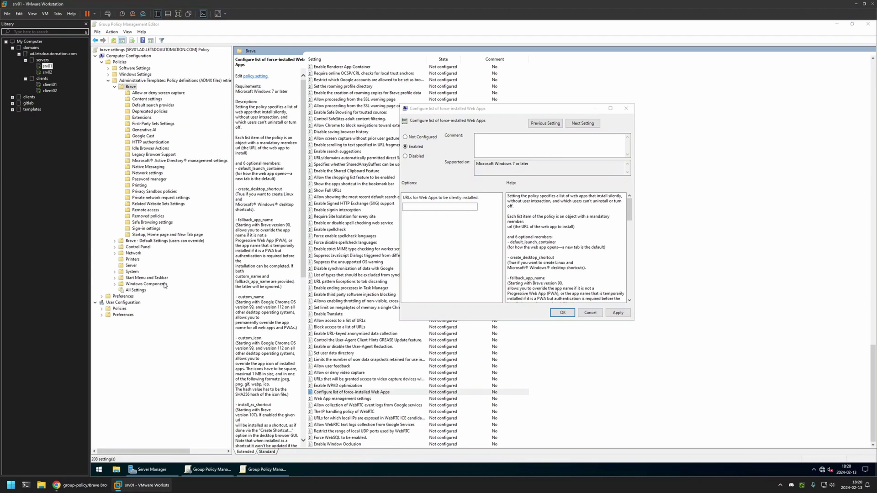
left_click_drag(296, 109, 256, 79)
right_click(233, 114)
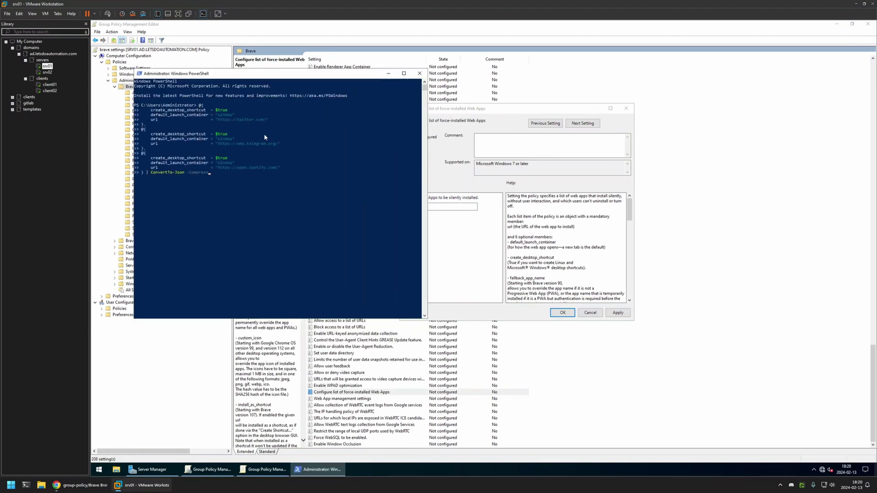
key("Return")
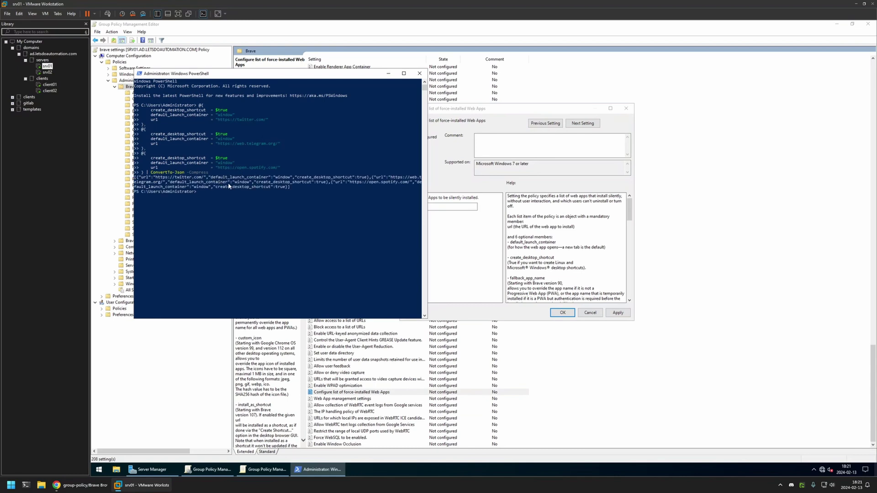
left_click_drag(289, 188, 134, 176)
right_click(281, 191)
Paste the JSON into the policy's URLs for Web Apps field and apply it
left_click(443, 207)
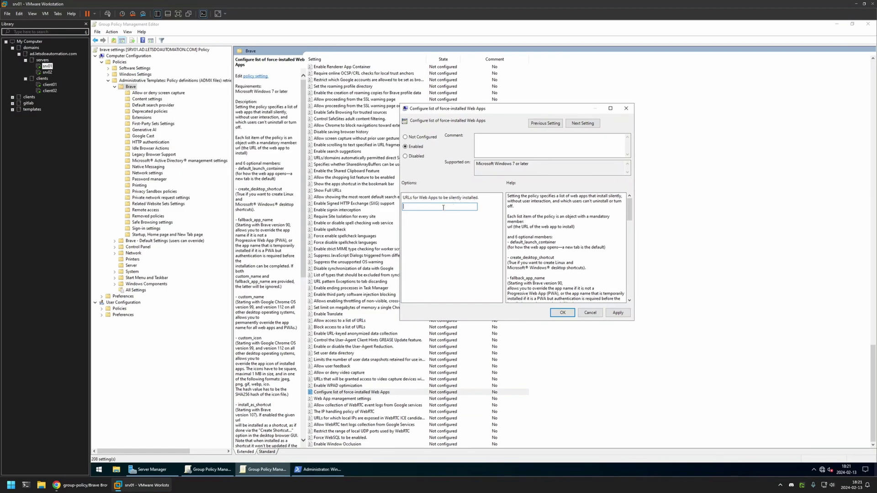
key("ctrl+v")
left_click(618, 313)
left_click(563, 313)
left_click(576, 294)
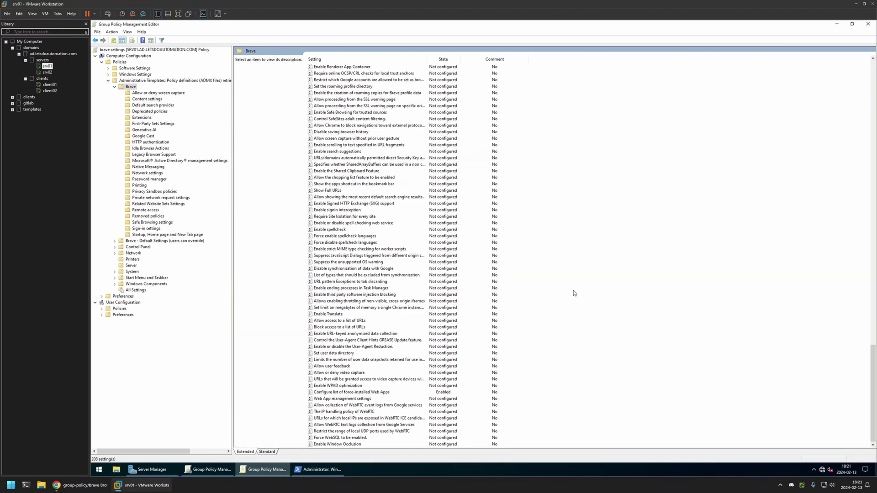
On the brave settings Details tab, change GPO Status to User configuration settings disabled
left_click(868, 23)
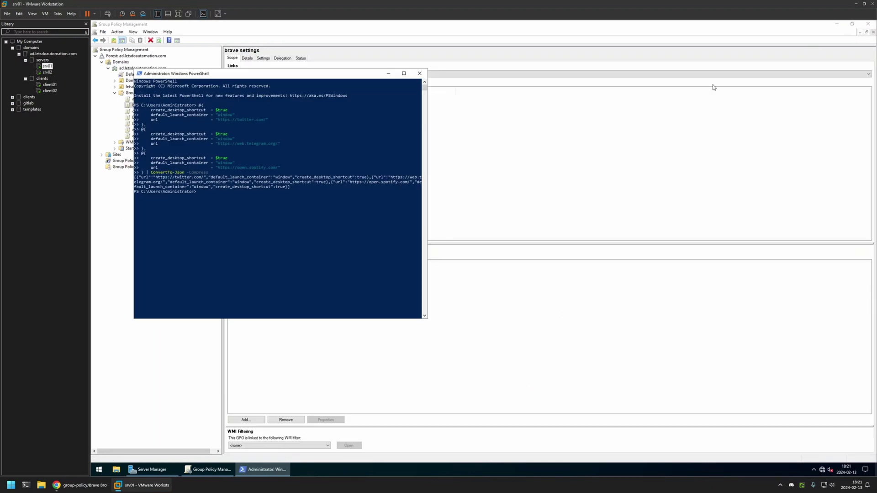
left_click(389, 73)
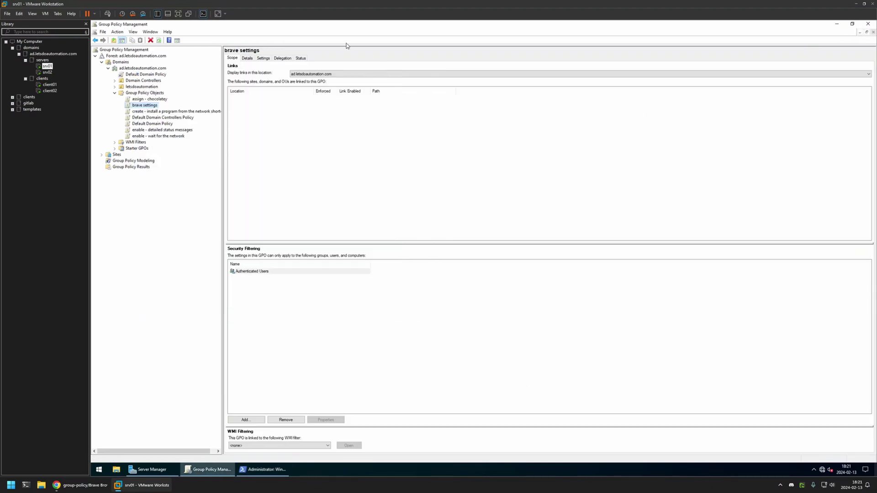
left_click(246, 58)
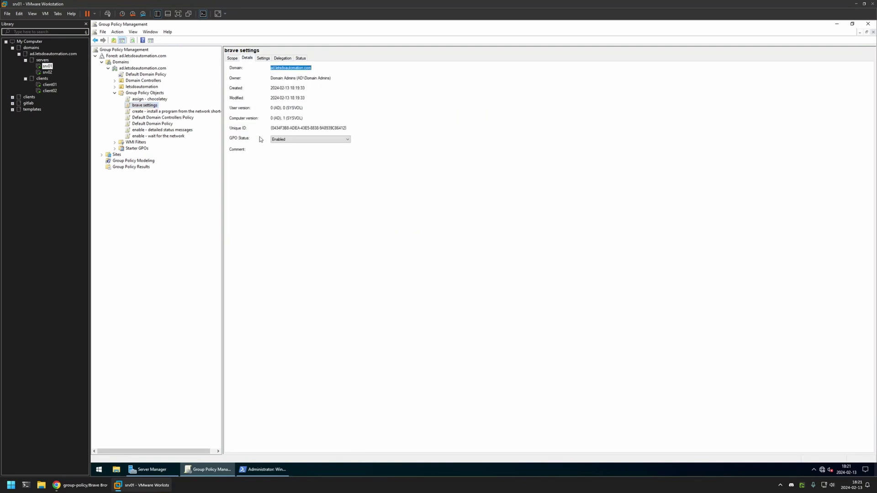
left_click(280, 139)
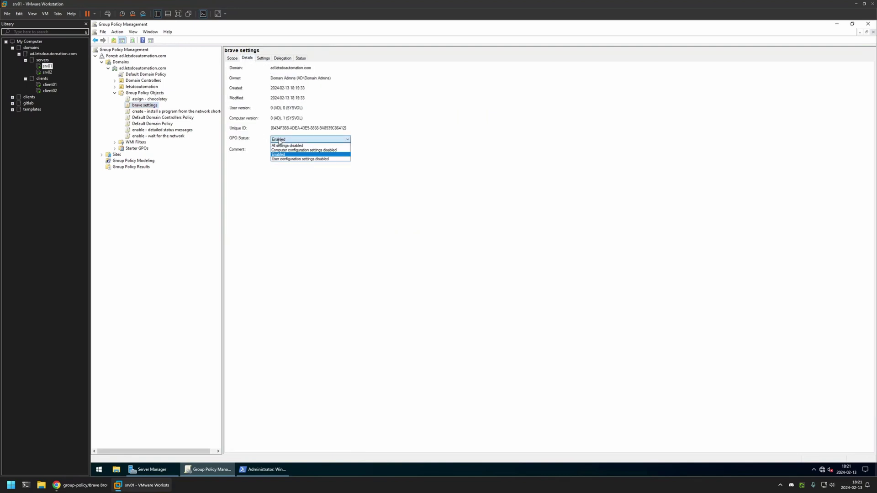
left_click(291, 159)
left_click(503, 258)
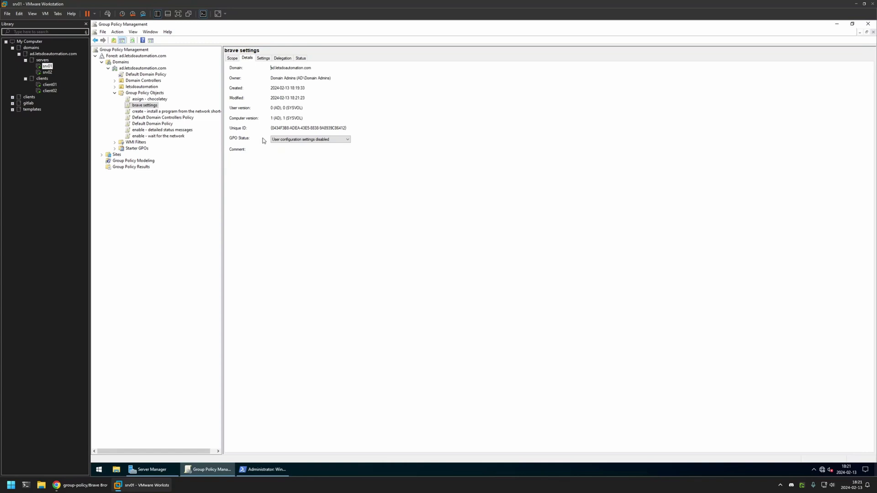
Link brave settings to letsdoautomation's computers OU, making it link order 5
left_click(115, 86)
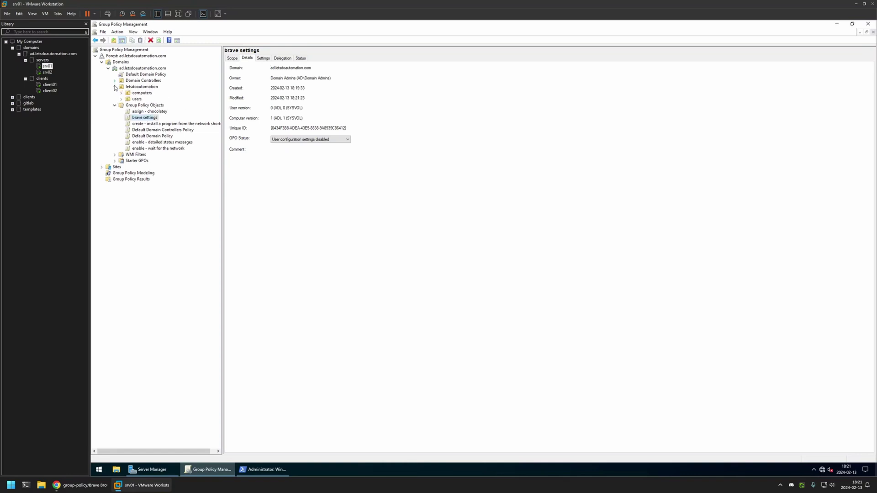
left_click(142, 93)
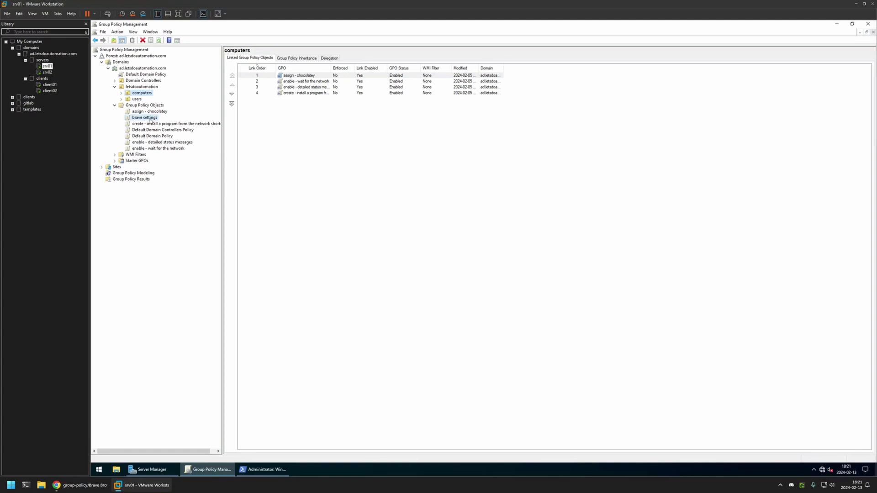
left_click_drag(151, 120, 140, 94)
left_click(503, 258)
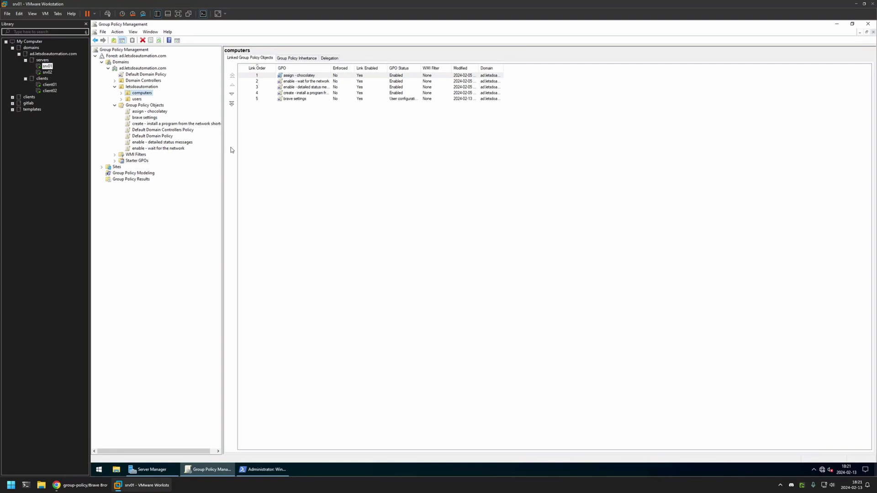
left_click(121, 93)
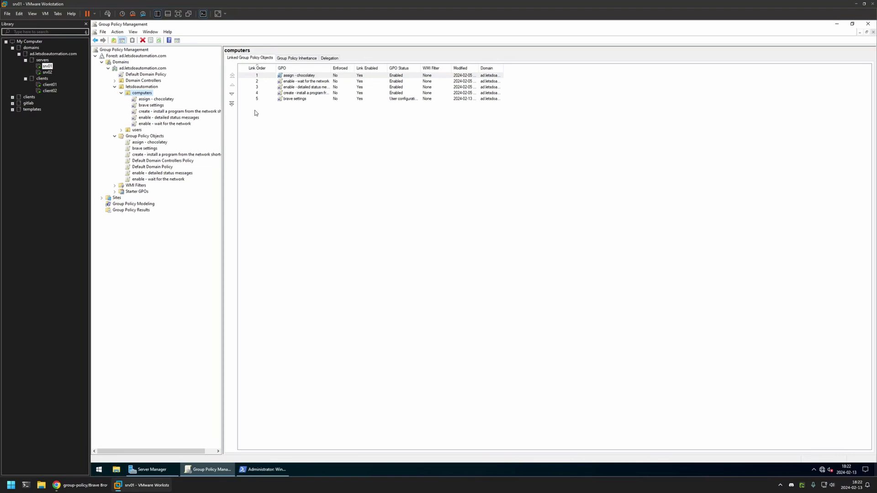
On the client01 virtual machine, start the Brave browser
left_click(50, 85)
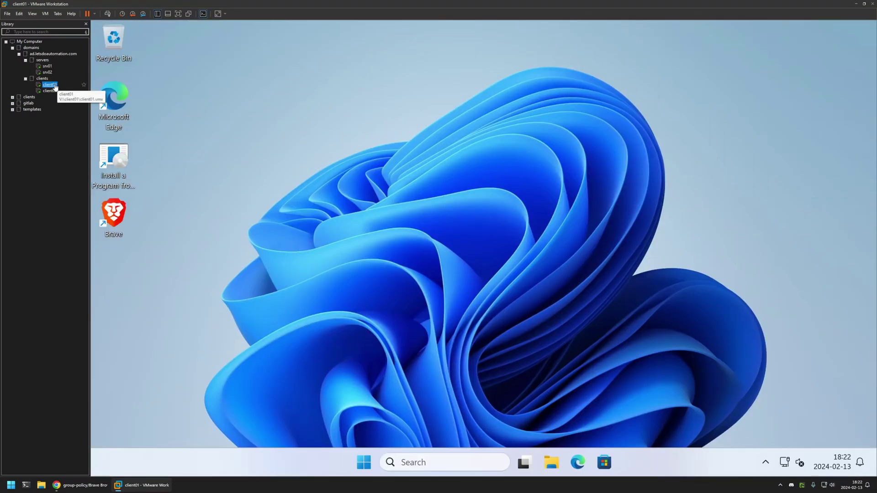
double_click(123, 213)
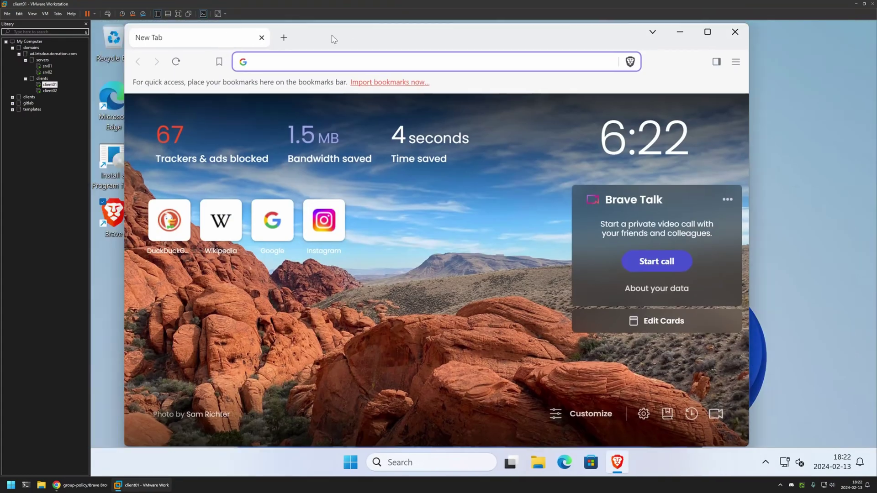
left_click_drag(332, 35, 467, 36)
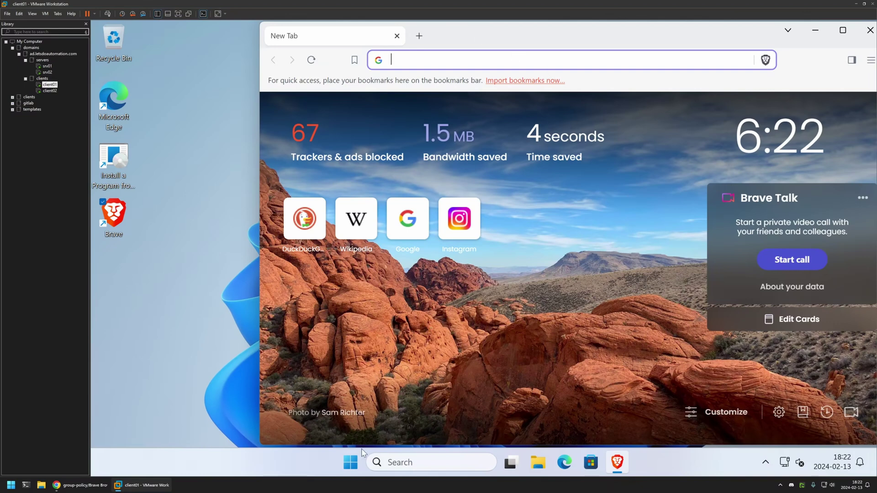
Open Command Prompt and run gpupdate to refresh group policy
left_click(353, 465)
type("cmd")
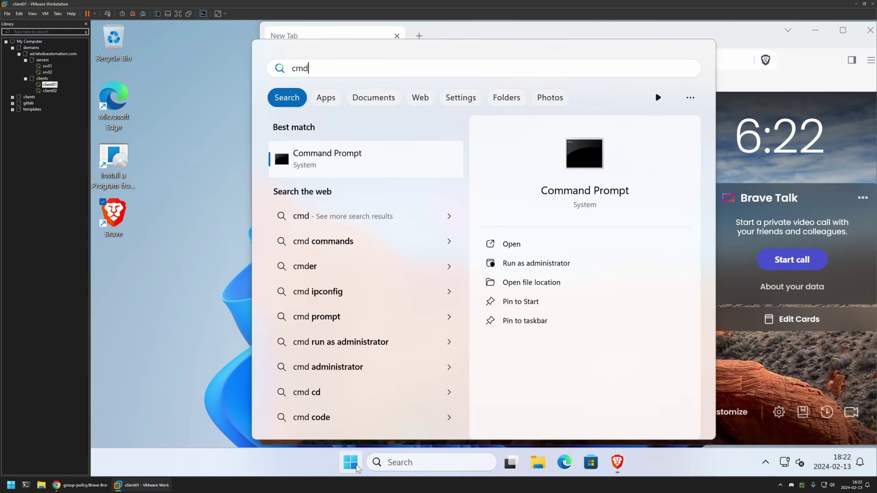
key("Return")
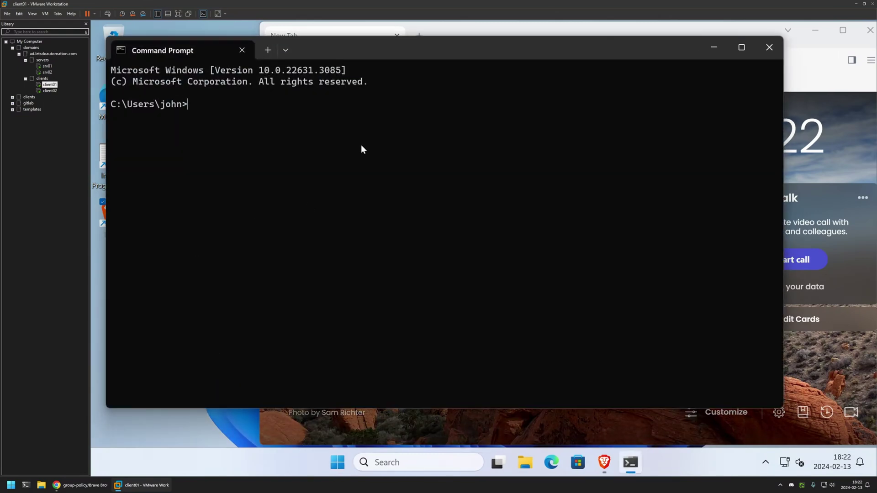
left_click_drag(333, 50, 467, 105)
type("gpup")
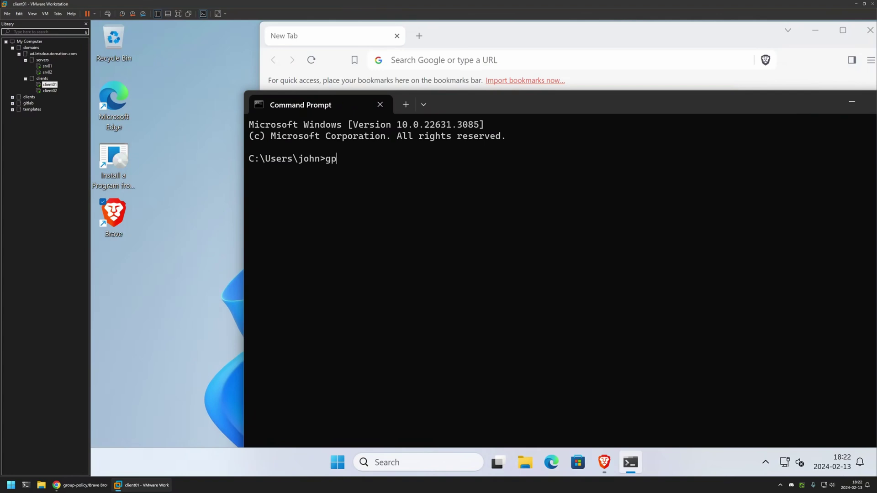
type("date")
key("Return")
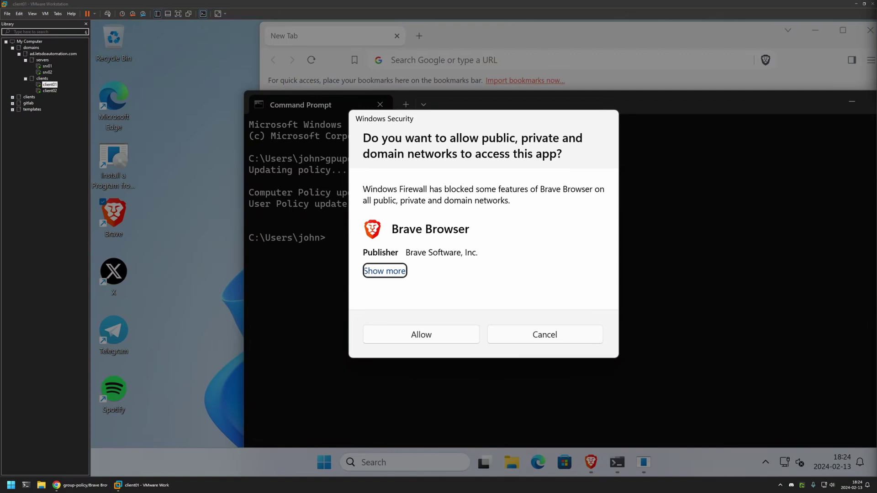
Dismiss the firewall prompt, then launch the X, Telegram and Spotify desktop web apps
left_click(550, 335)
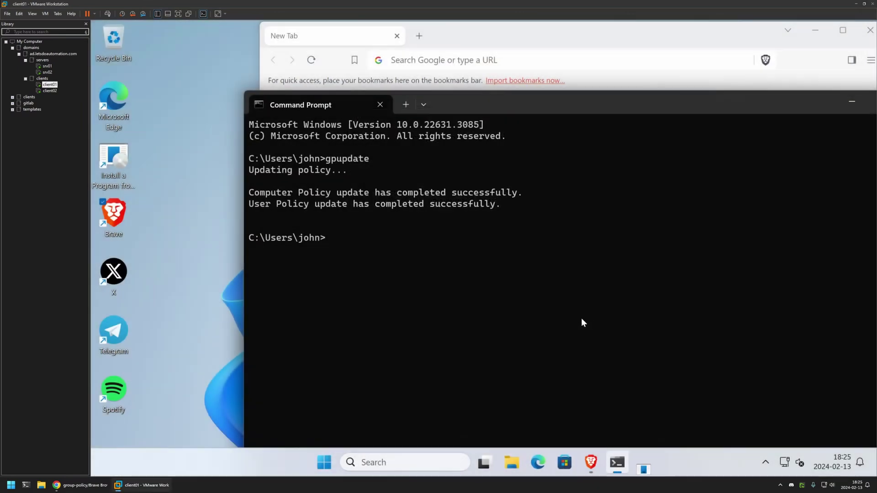
left_click_drag(190, 257, 110, 411)
double_click(114, 272)
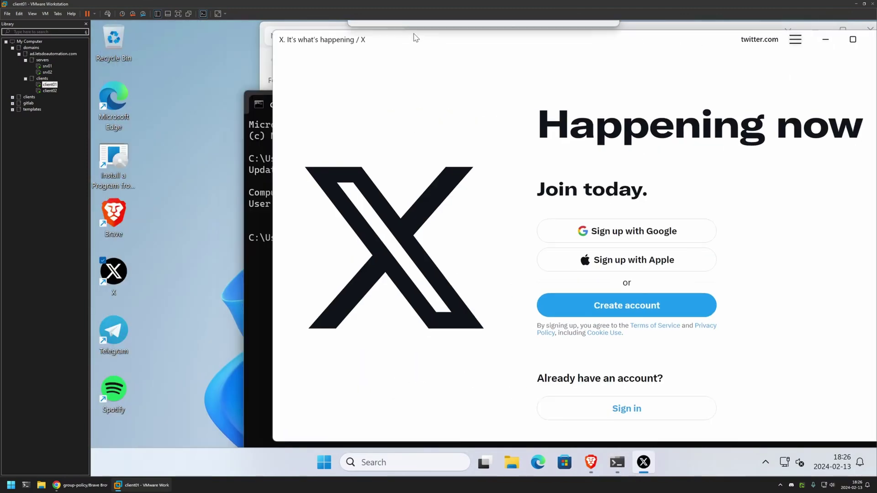
double_click(124, 327)
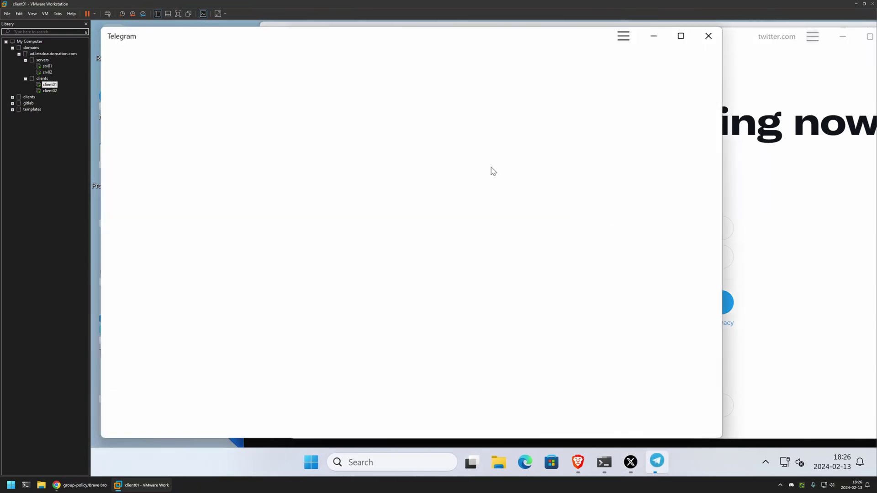
double_click(114, 388)
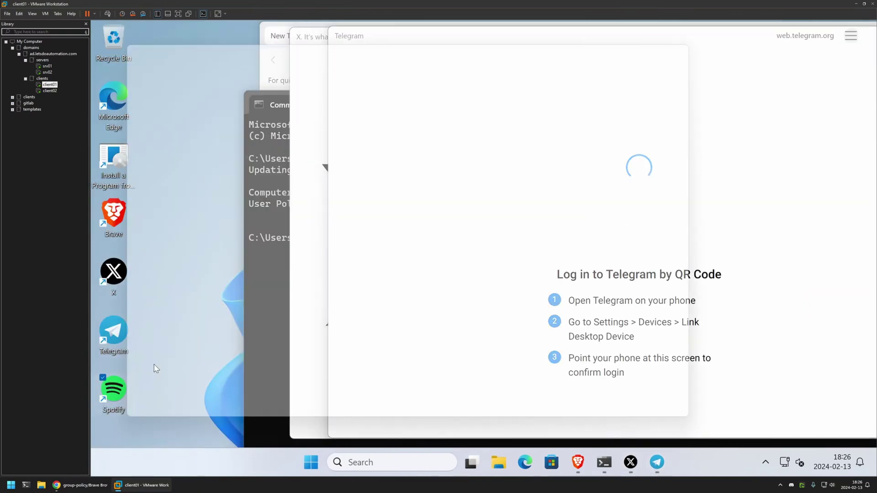
left_click_drag(307, 37, 683, 137)
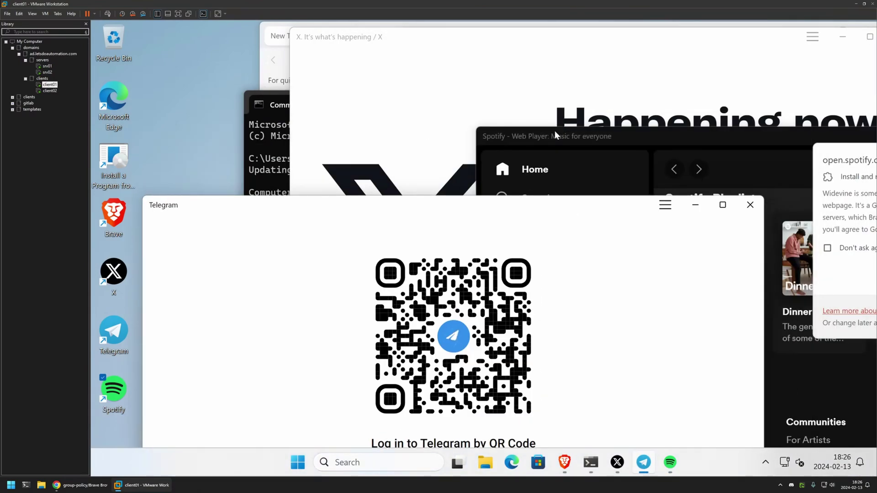
left_click_drag(555, 132, 447, 86)
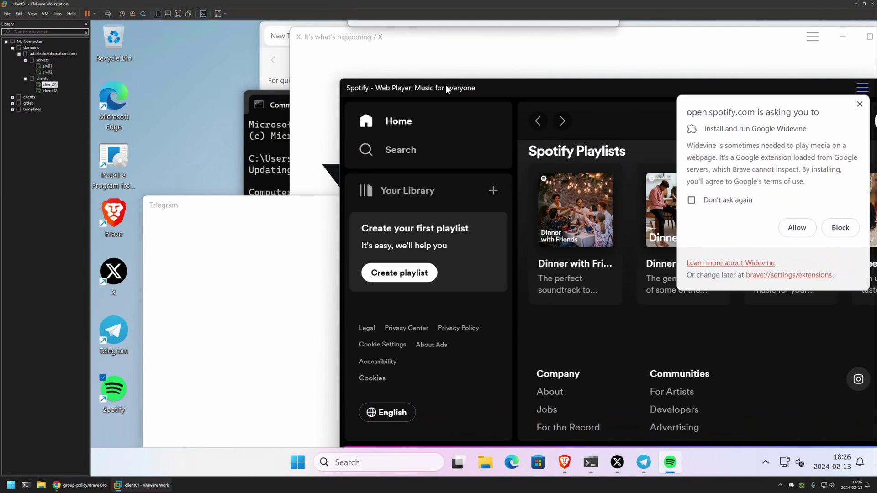